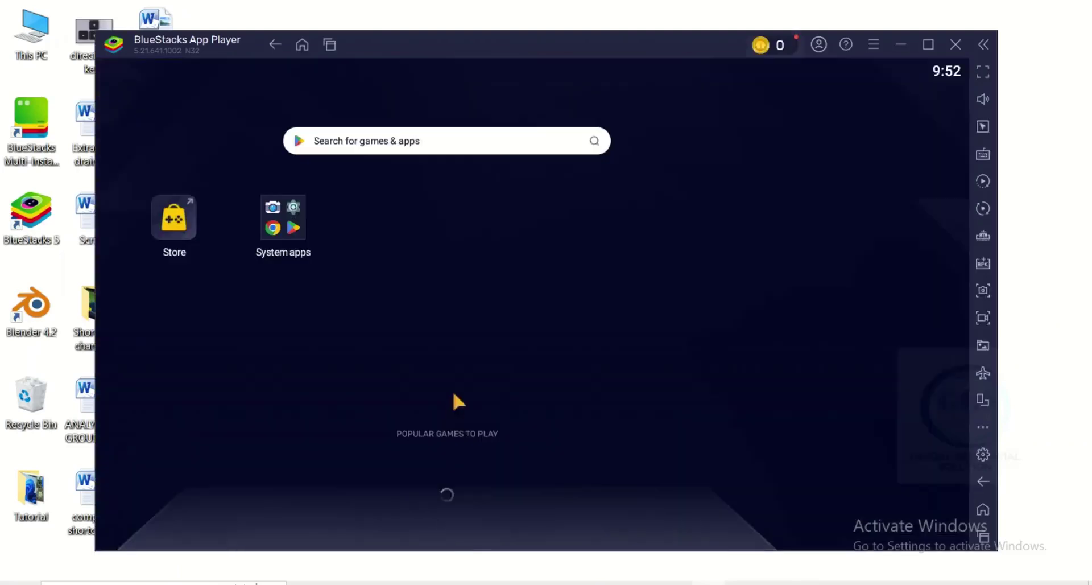
- Maximize the BlueStacks window so its home screen fills the screen
click(927, 45)
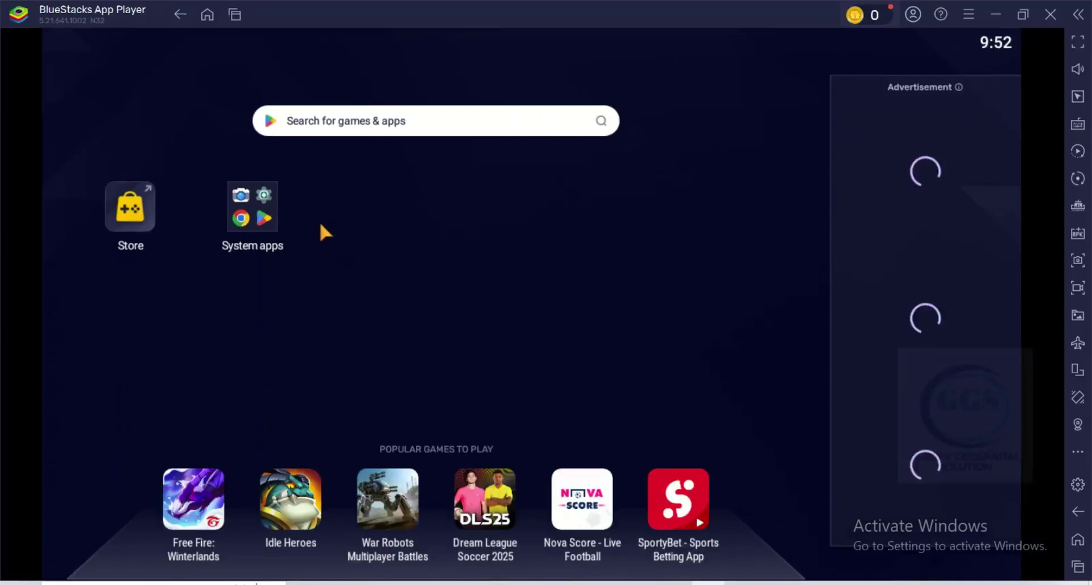
- Launch the Play Store from the System apps folder on the home screen
click(265, 233)
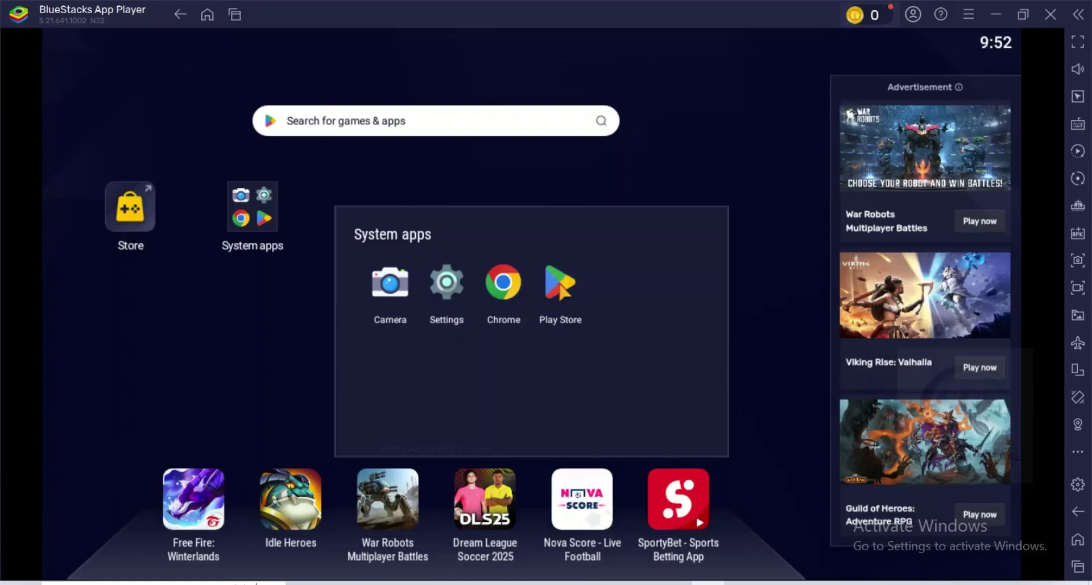
click(561, 286)
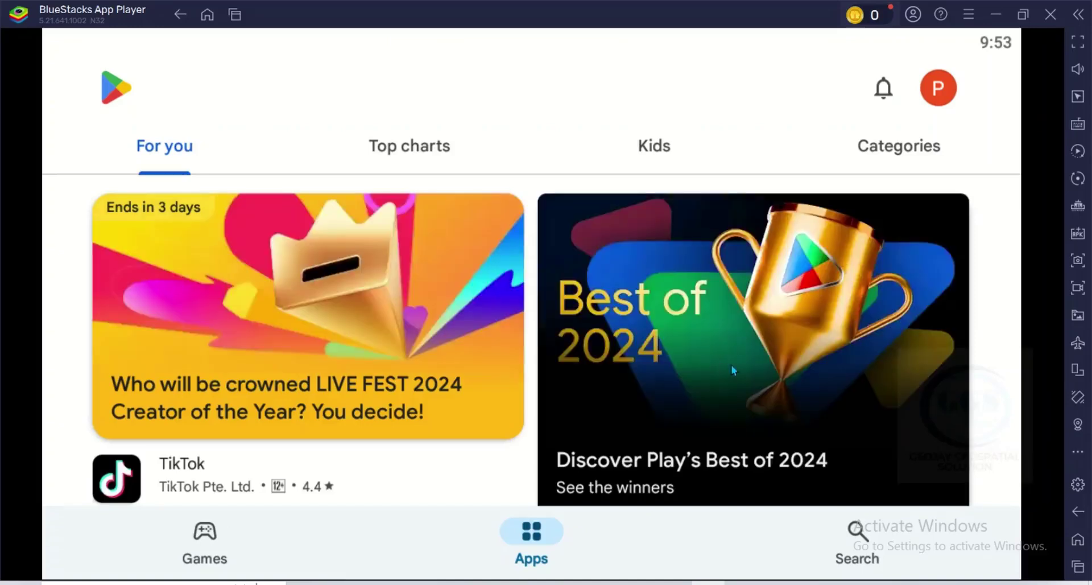
- Search the Play Store for 'Flipaclip' and pick the flipaclip suggestion
click(862, 537)
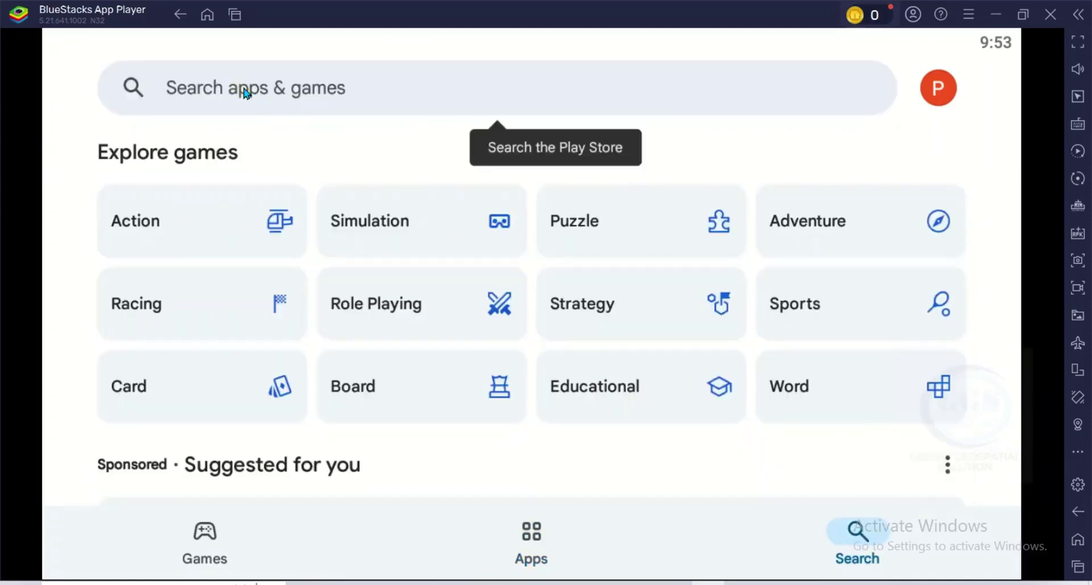
click(298, 90)
text(F)
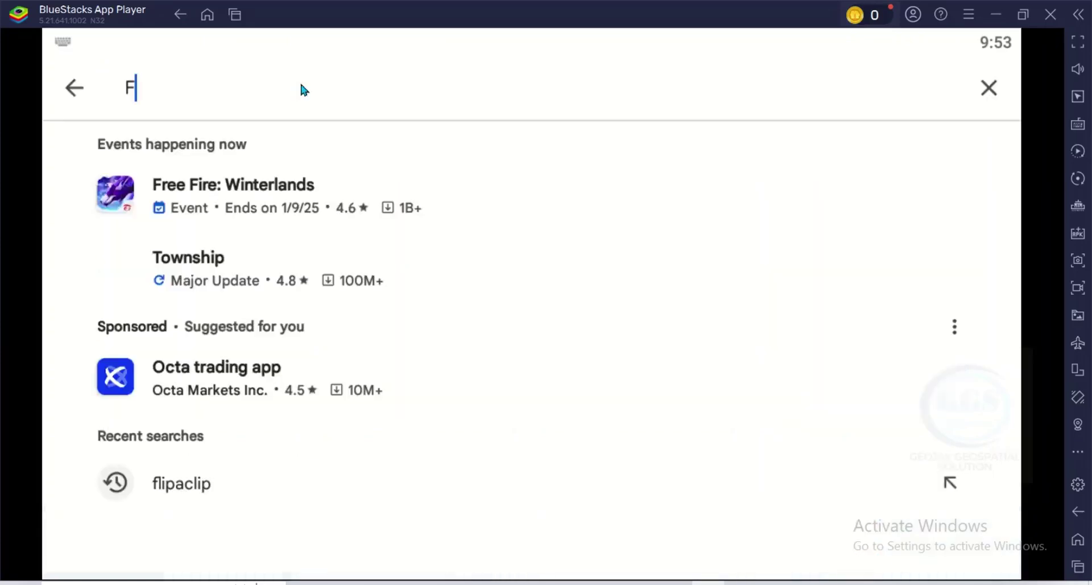
text(lipaclip)
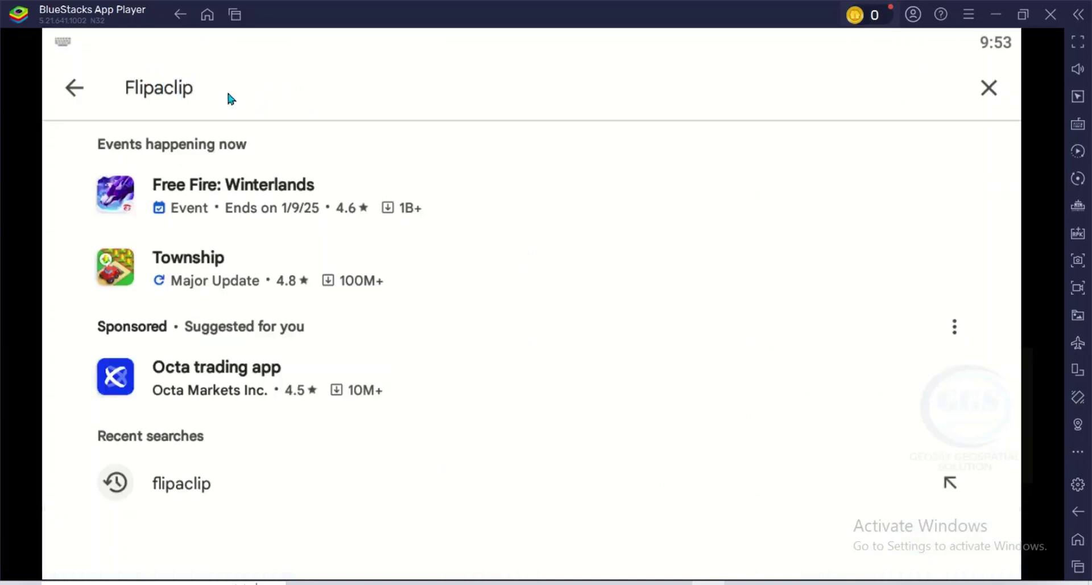
click(191, 160)
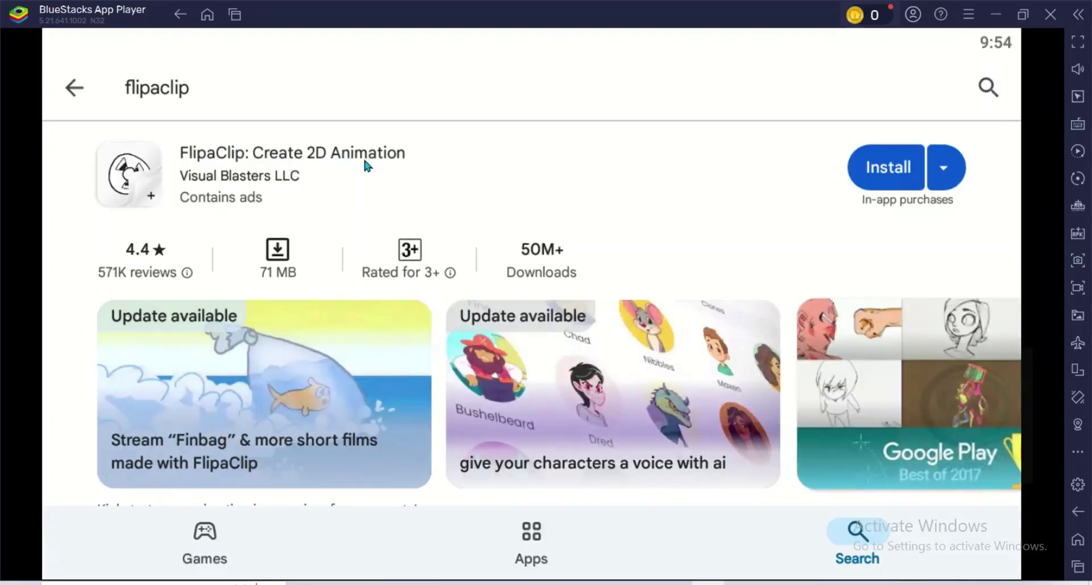
- Install FlipaClip: Create 2D Animation and wait until it finishes downloading
click(876, 172)
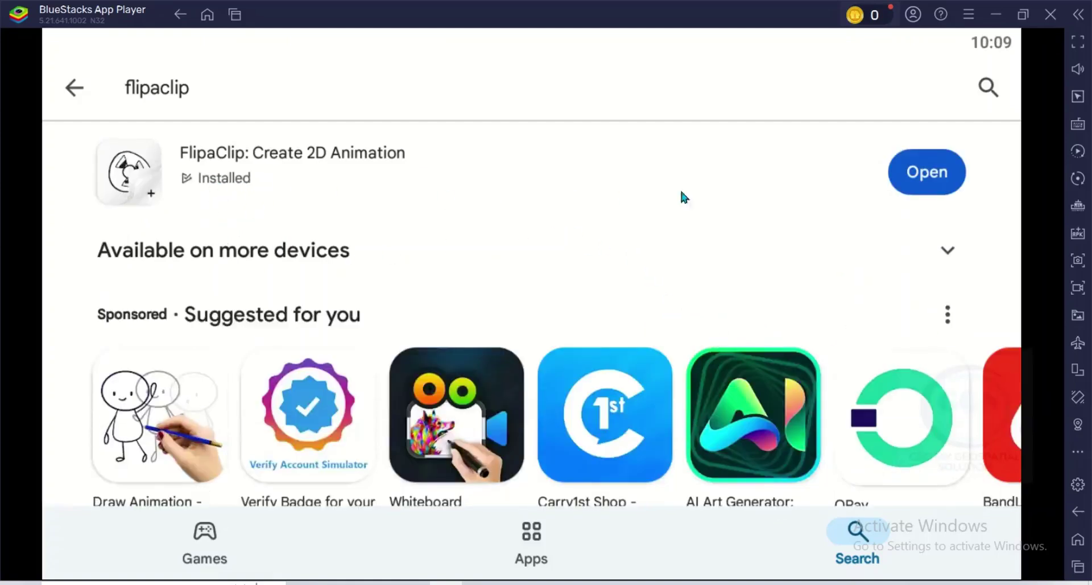
- Open FlipaClip, dismiss the Enter fullscreen tip, and switch the emulator to fullscreen with F11
click(922, 175)
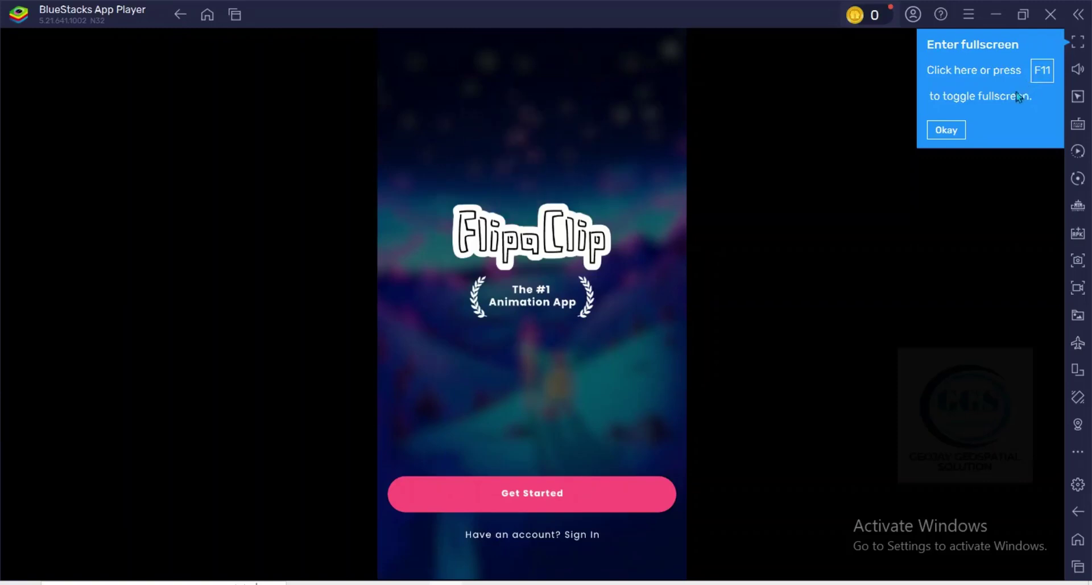
click(946, 130)
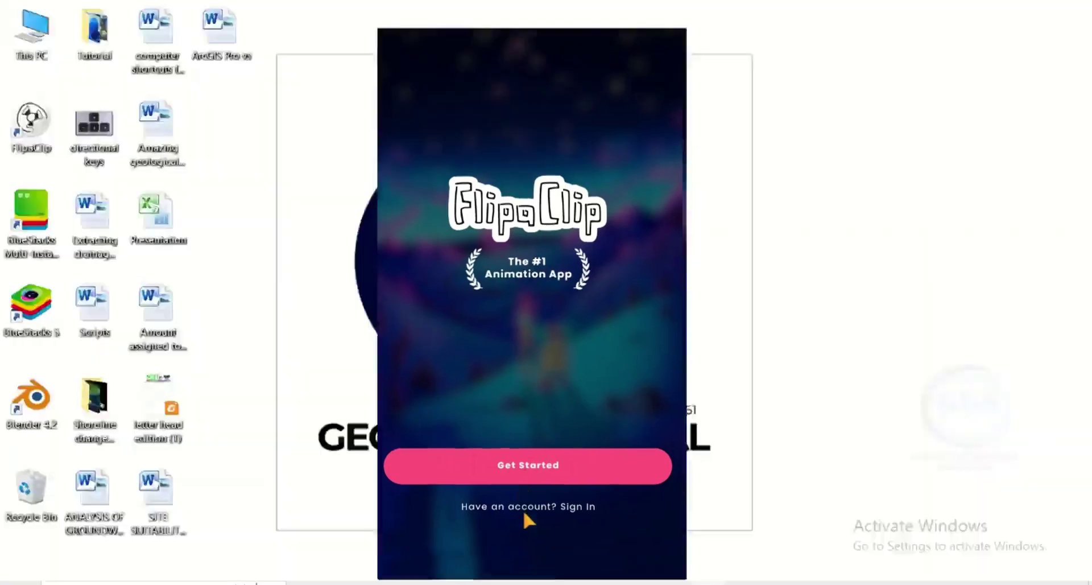
key(F11)
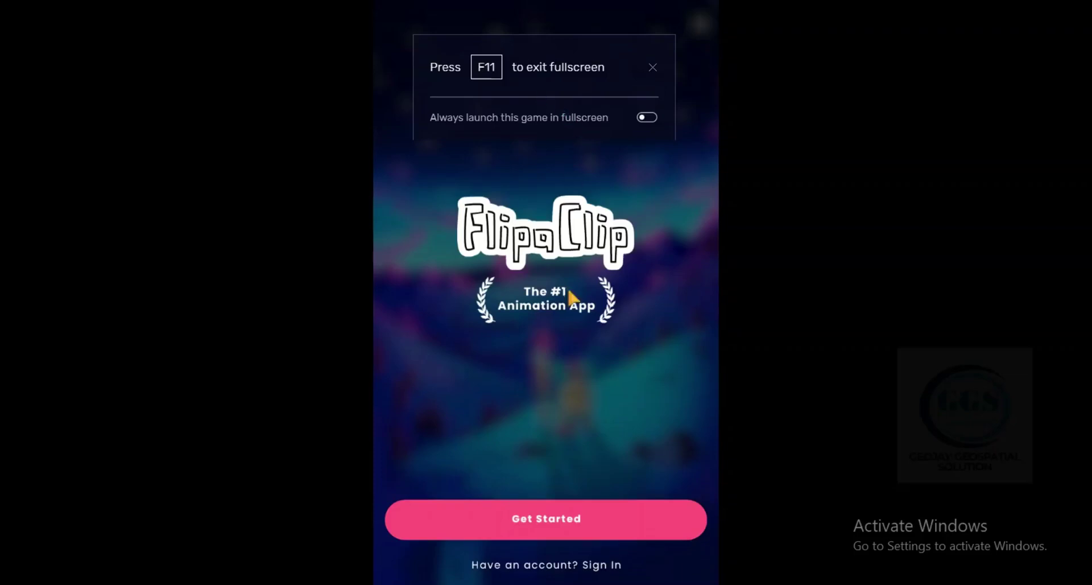
- Choose Get Started to reach the age prompt, then exit fullscreen with F11
click(547, 521)
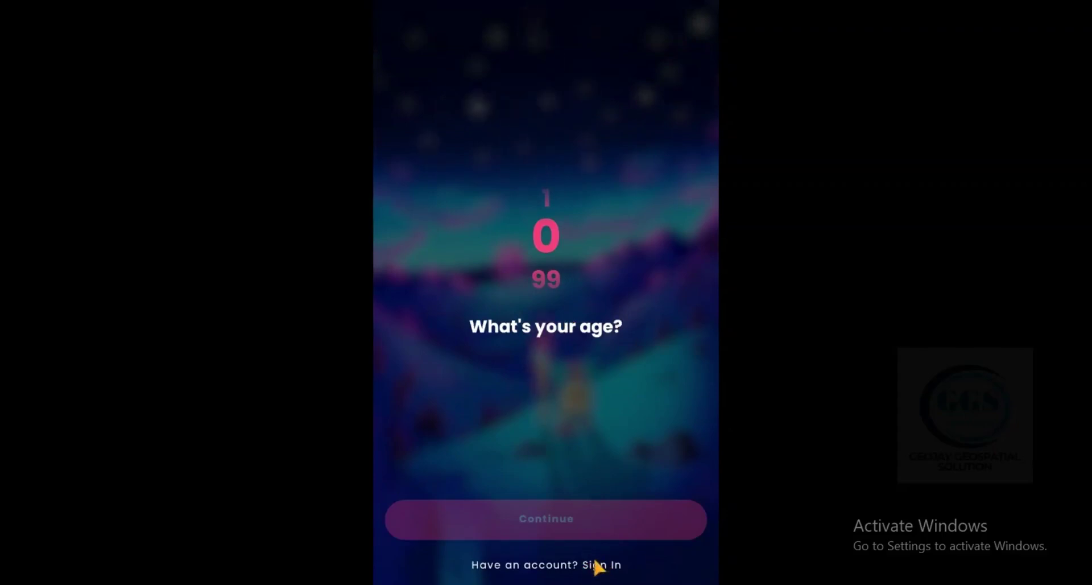
key(F11)
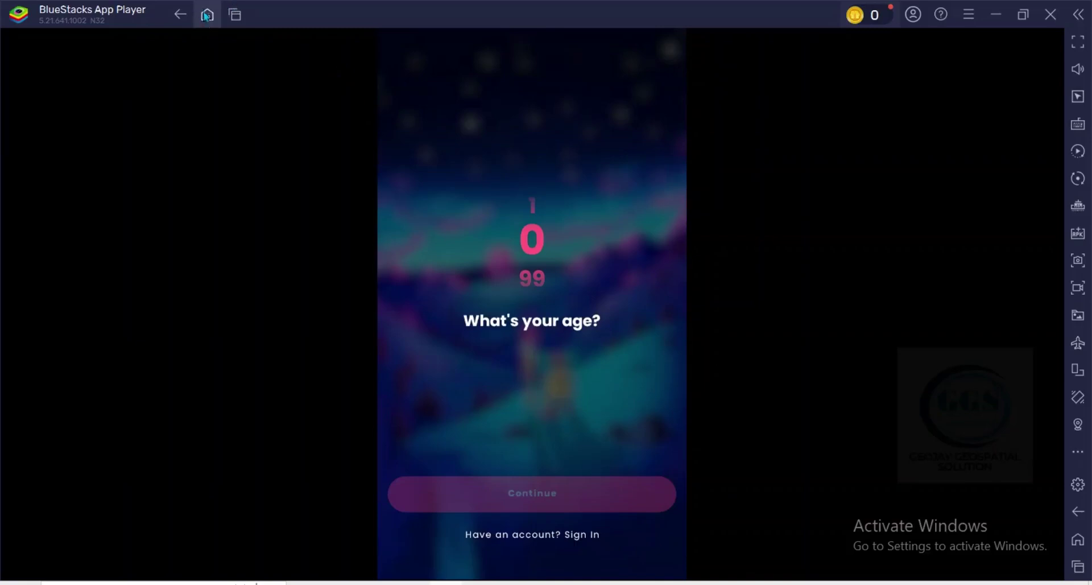
- Return to the BlueStacks home screen and reopen FlipaClip from its new icon
click(207, 15)
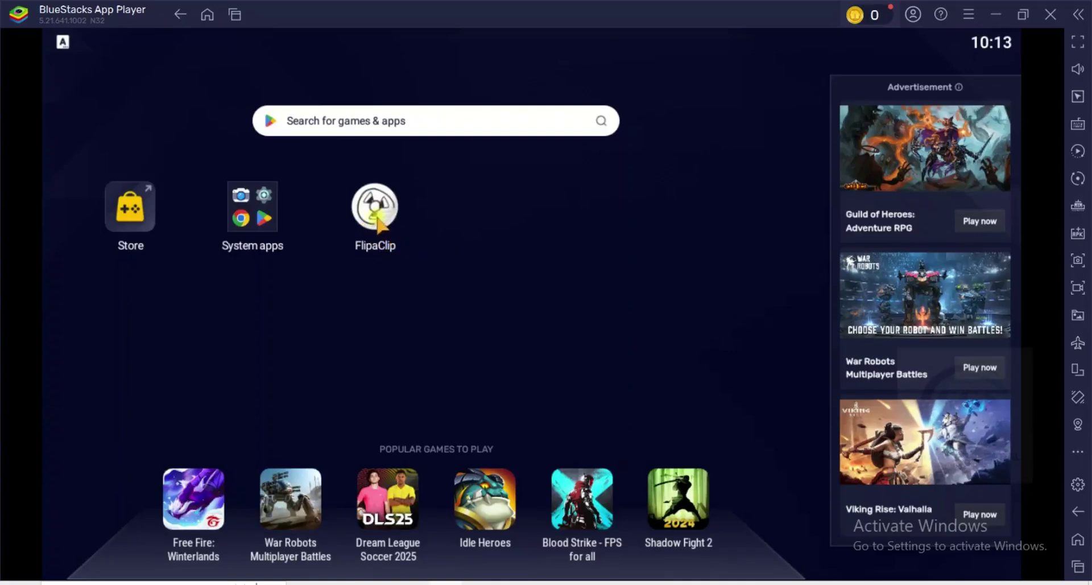
click(400, 242)
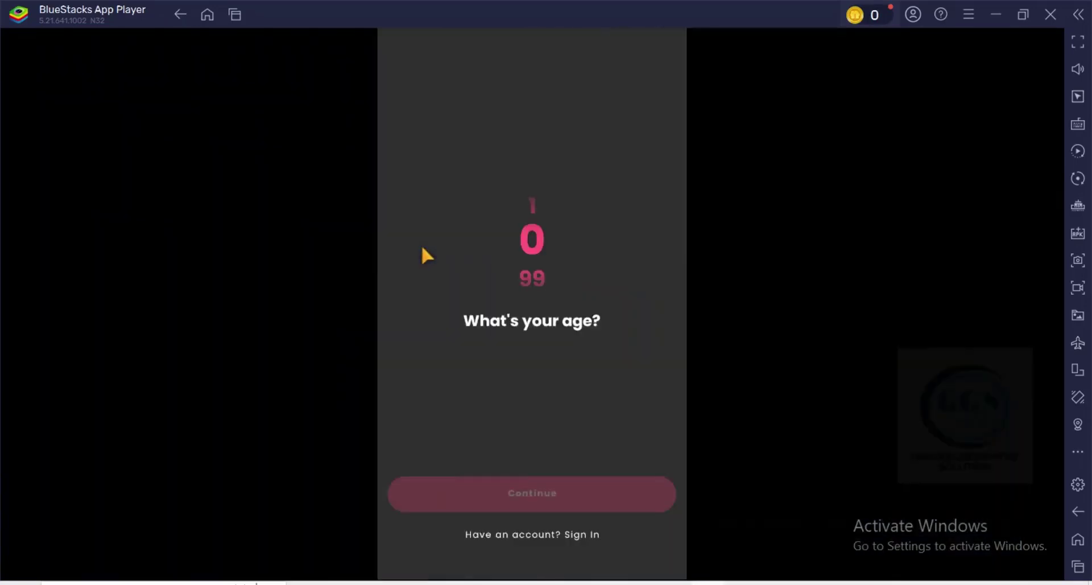